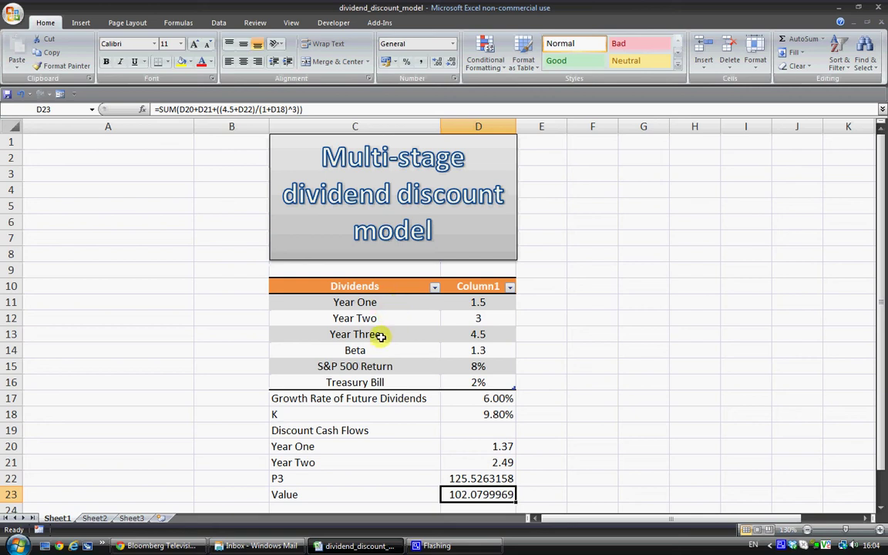
{"action": "left_click", "coordinate": [385, 317]}
{"action": "left_click", "coordinate": [387, 333]}
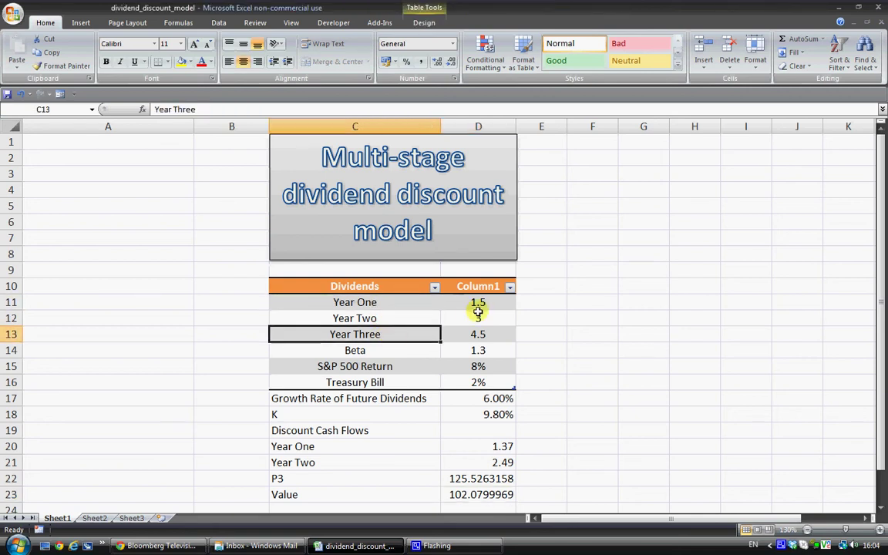
{"action": "left_click", "coordinate": [477, 303]}
{"action": "left_click", "coordinate": [485, 319]}
{"action": "left_click", "coordinate": [485, 334]}
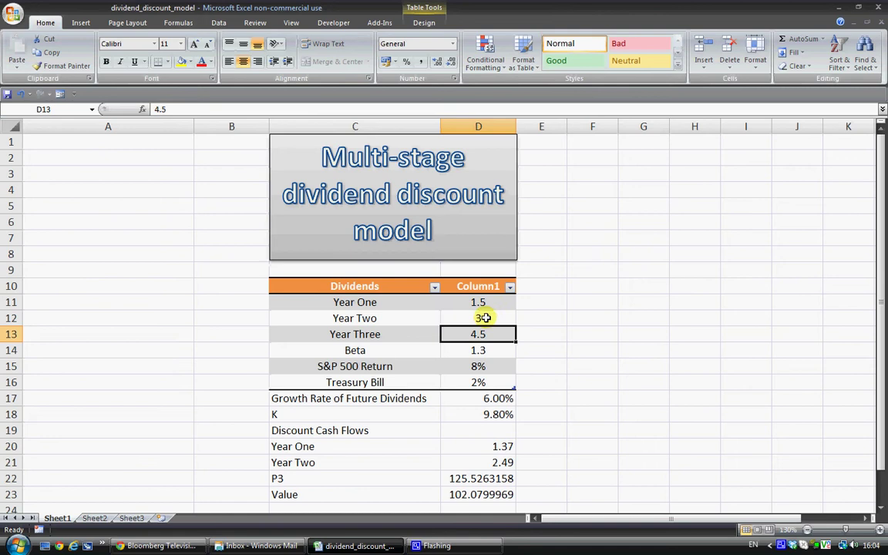
{"action": "left_click", "coordinate": [482, 304]}
{"action": "left_click", "coordinate": [483, 319]}
{"action": "left_click", "coordinate": [487, 333]}
{"action": "left_click", "coordinate": [476, 350]}
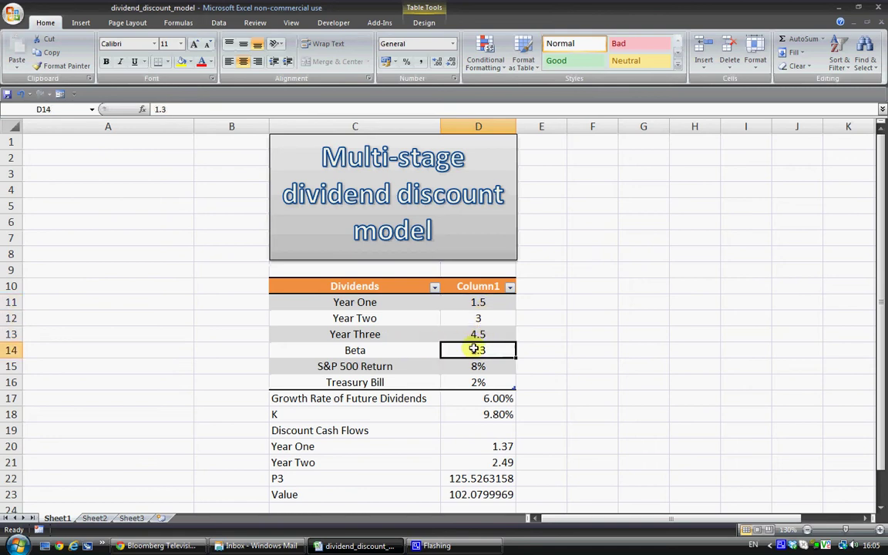
{"action": "left_click", "coordinate": [387, 367]}
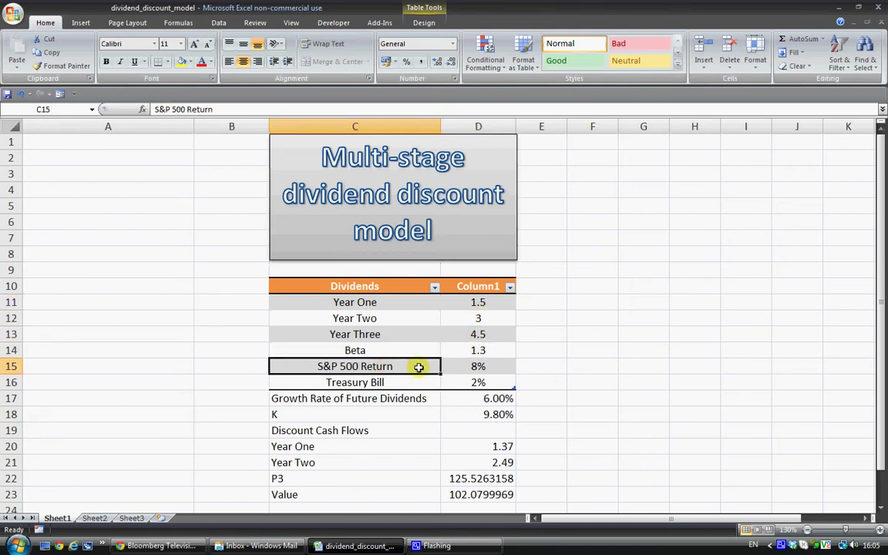
{"action": "left_click", "coordinate": [479, 367]}
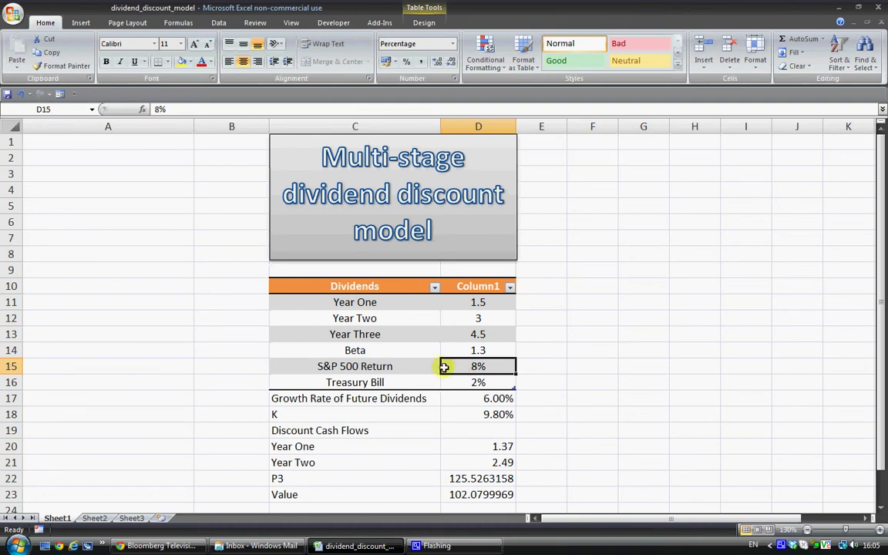
{"action": "left_click", "coordinate": [397, 382]}
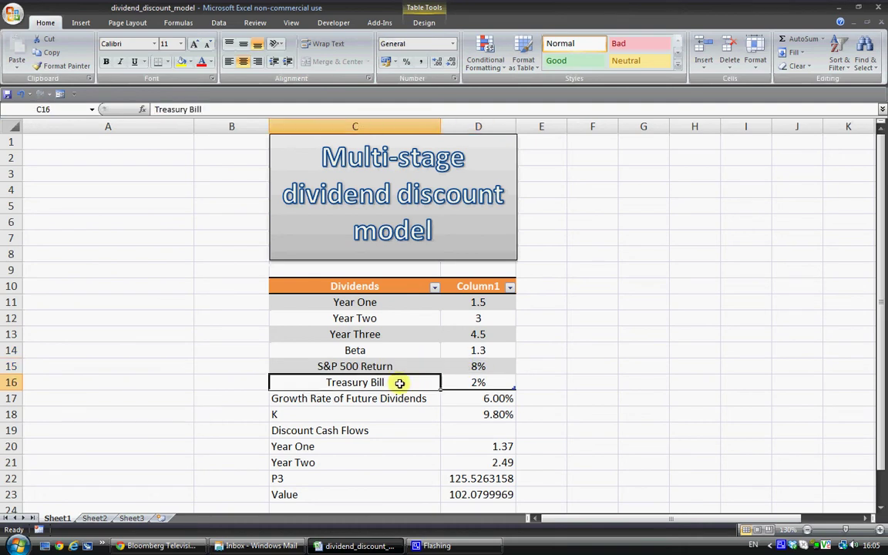
{"action": "left_click", "coordinate": [463, 382]}
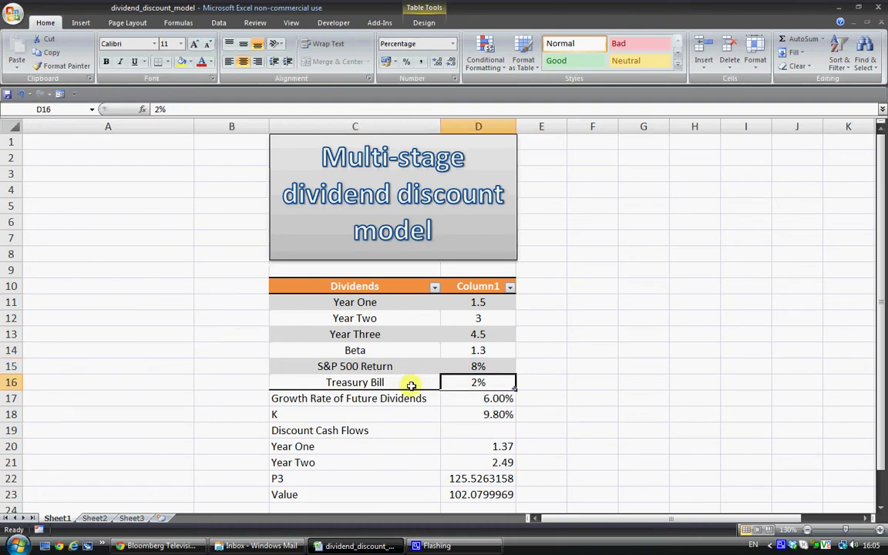
{"action": "left_click", "coordinate": [391, 399]}
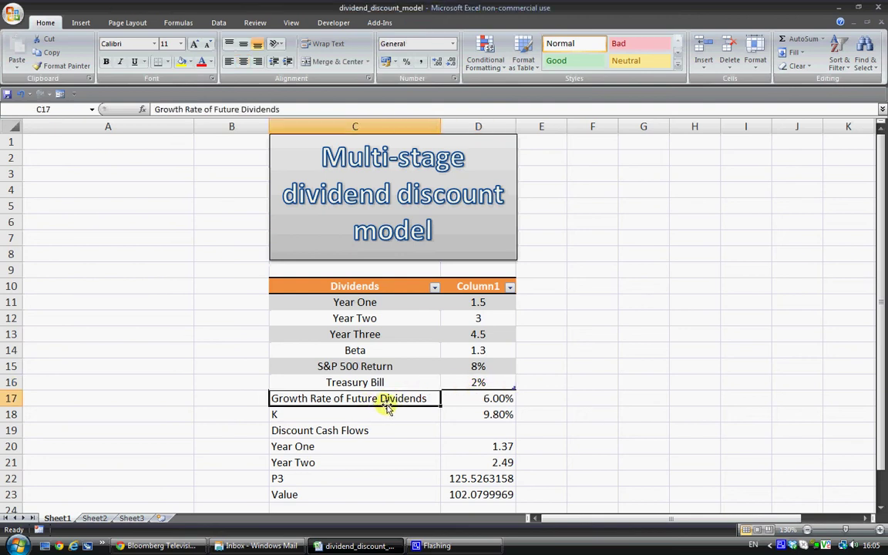
{"action": "left_click", "coordinate": [471, 397]}
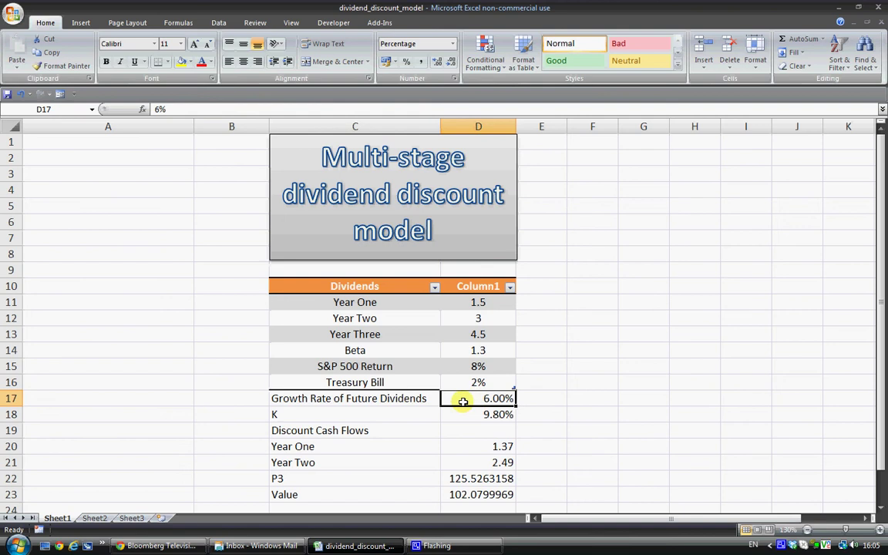
{"action": "left_click", "coordinate": [335, 418]}
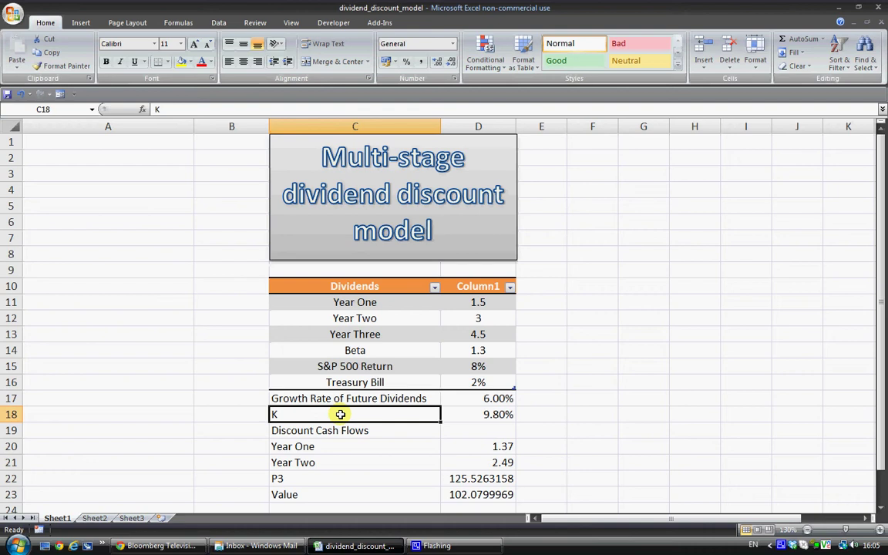
{"action": "left_click", "coordinate": [476, 416]}
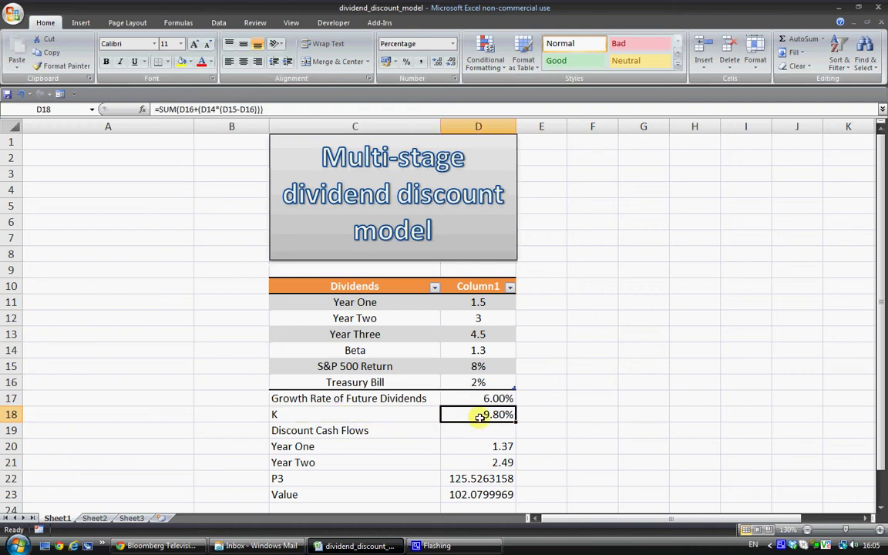
{"action": "double_click", "coordinate": [480, 416]}
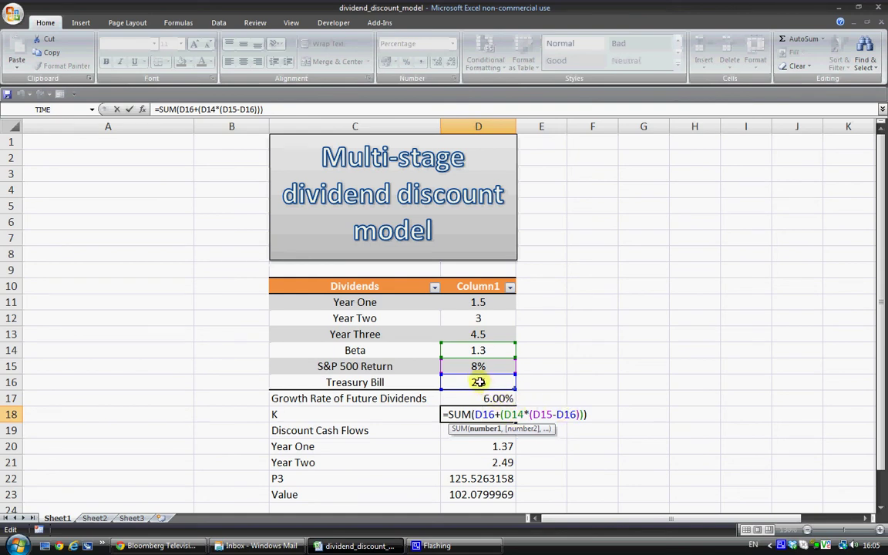
{"action": "left_click_drag", "start_coordinate": [492, 383], "coordinate": [491, 389]}
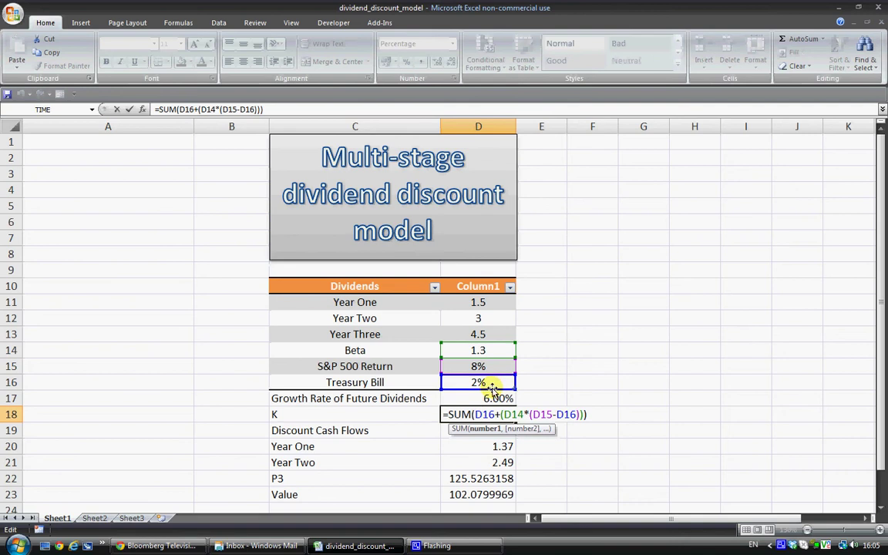
{"action": "key", "text": "Return"}
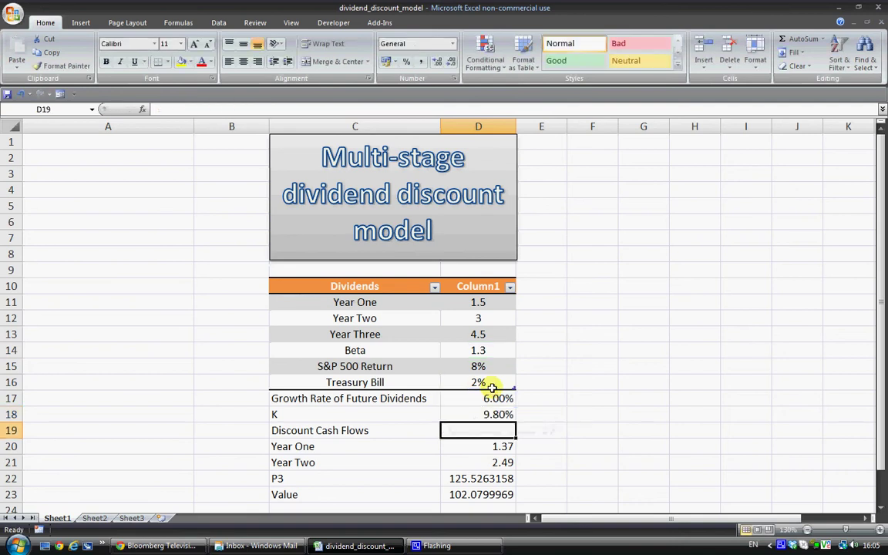
{"action": "key", "text": "Down"}
{"action": "key", "text": "Left"}
{"action": "key", "text": "Right"}
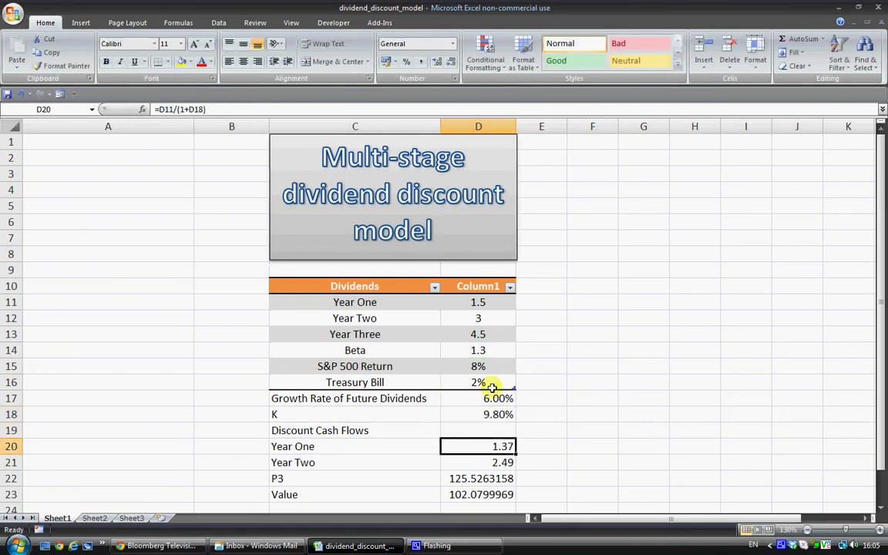
{"action": "double_click", "coordinate": [463, 446]}
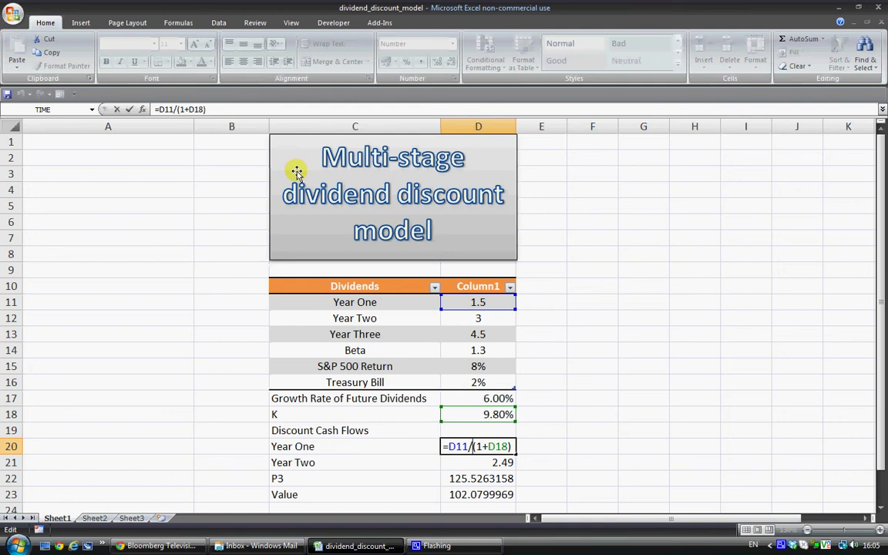
{"action": "key", "text": "Escape"}
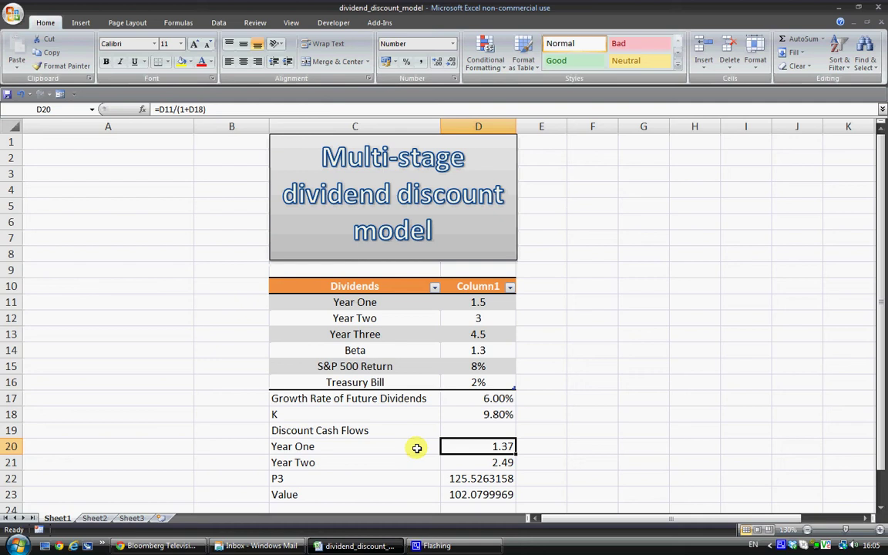
{"action": "left_click", "coordinate": [460, 463]}
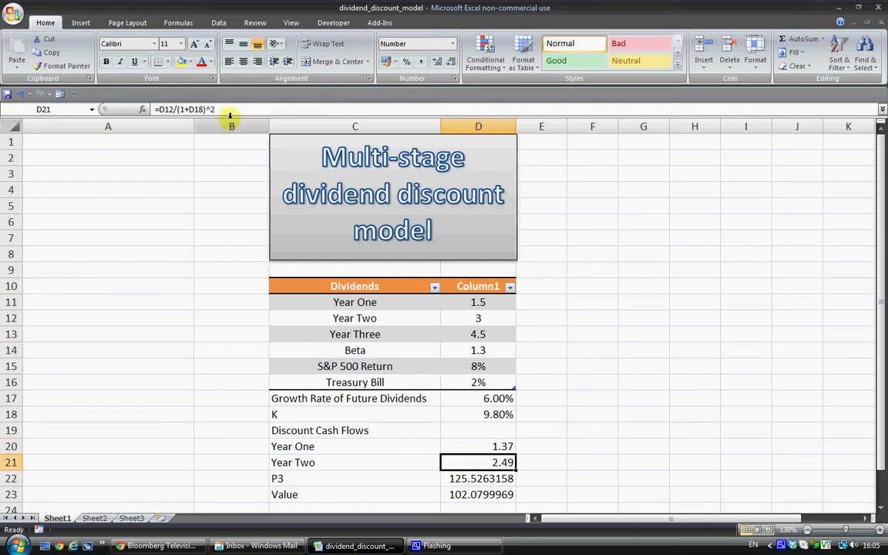
{"action": "double_click", "coordinate": [502, 461]}
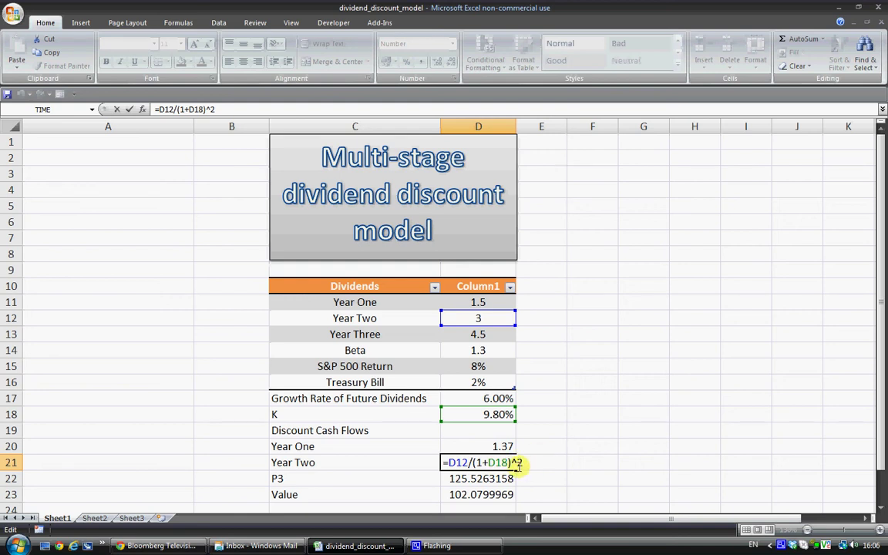
{"action": "key", "text": "Escape"}
{"action": "left_click", "coordinate": [496, 479]}
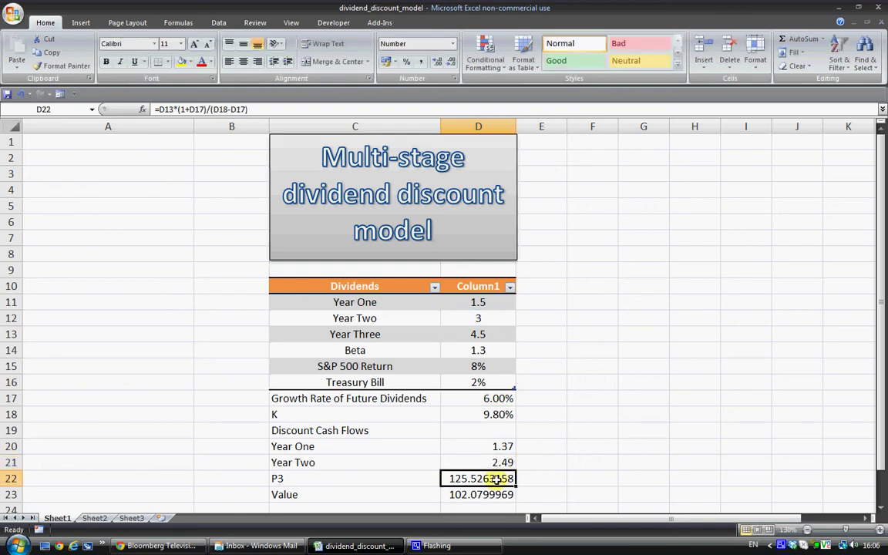
{"action": "left_click", "coordinate": [329, 478]}
{"action": "left_click", "coordinate": [481, 478]}
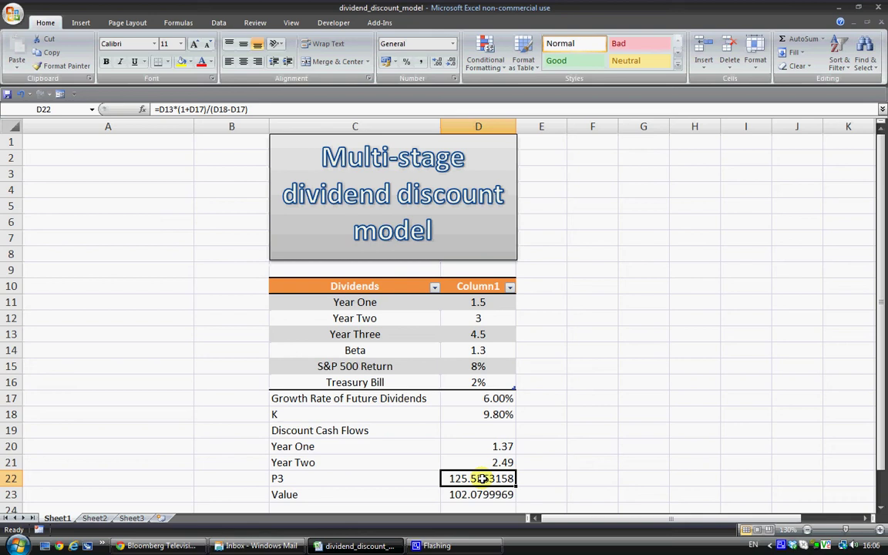
{"action": "double_click", "coordinate": [482, 479]}
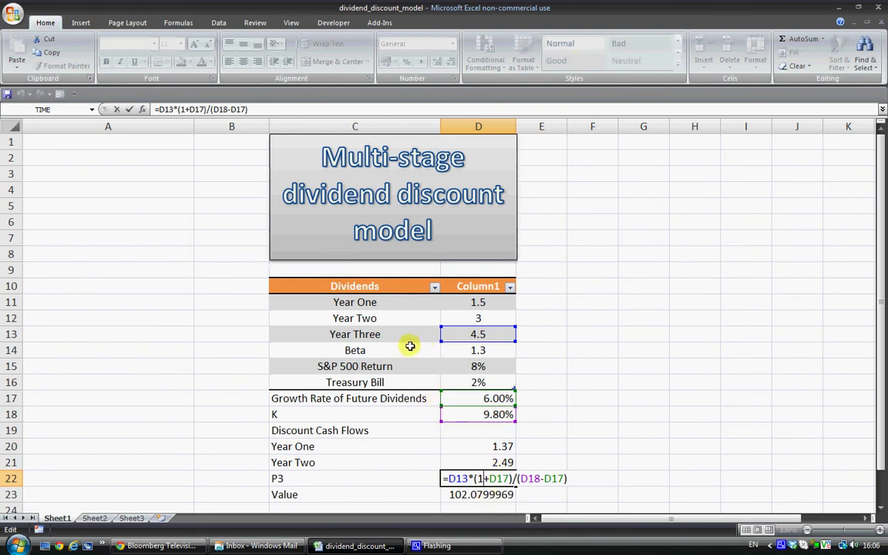
{"action": "left_click", "coordinate": [484, 479]}
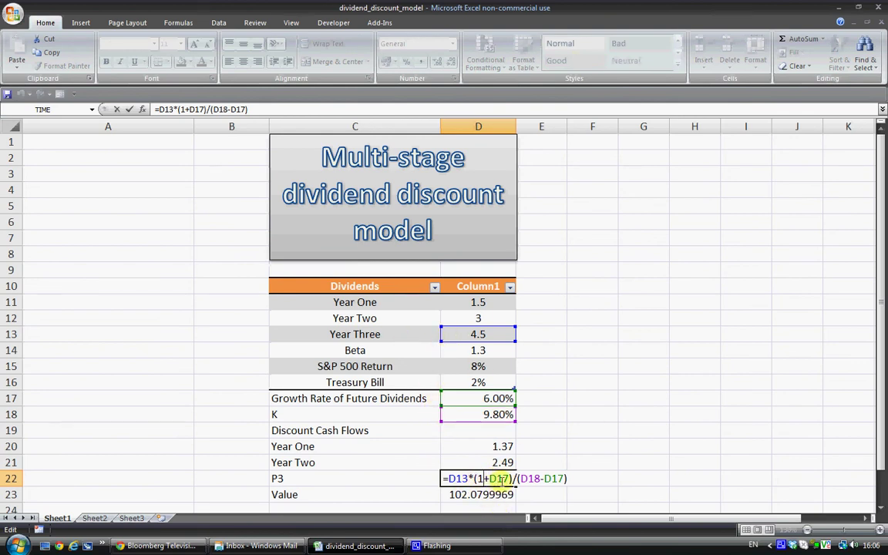
{"action": "left_click", "coordinate": [562, 479]}
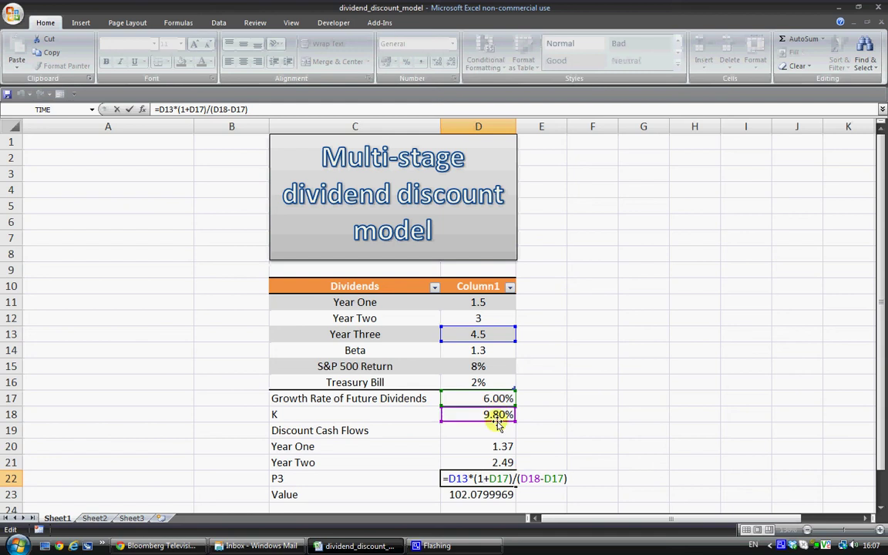
{"action": "left_click_drag", "start_coordinate": [520, 478], "coordinate": [545, 477]}
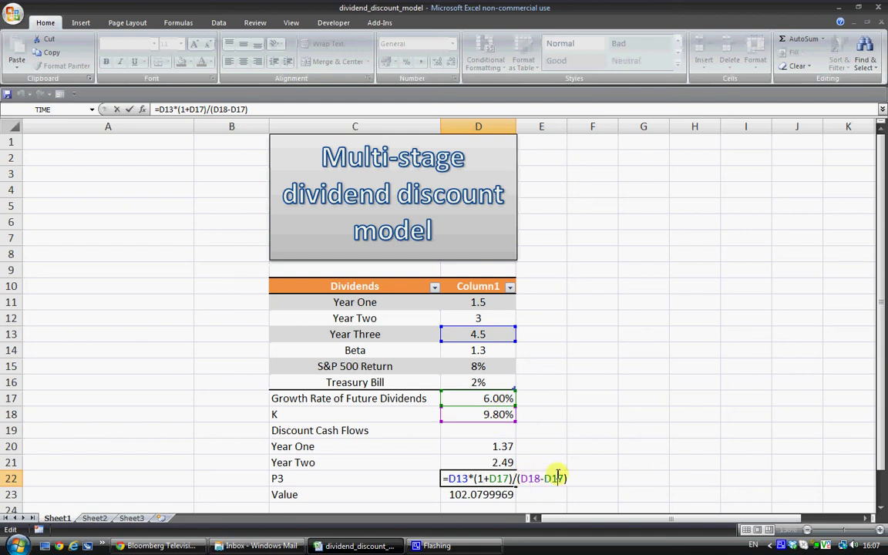
{"action": "key", "text": "Escape"}
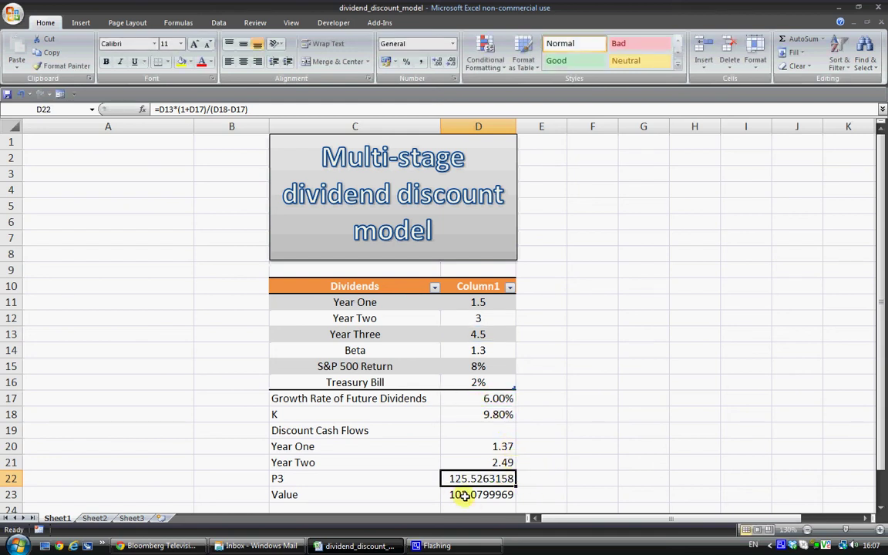
{"action": "left_click", "coordinate": [462, 495]}
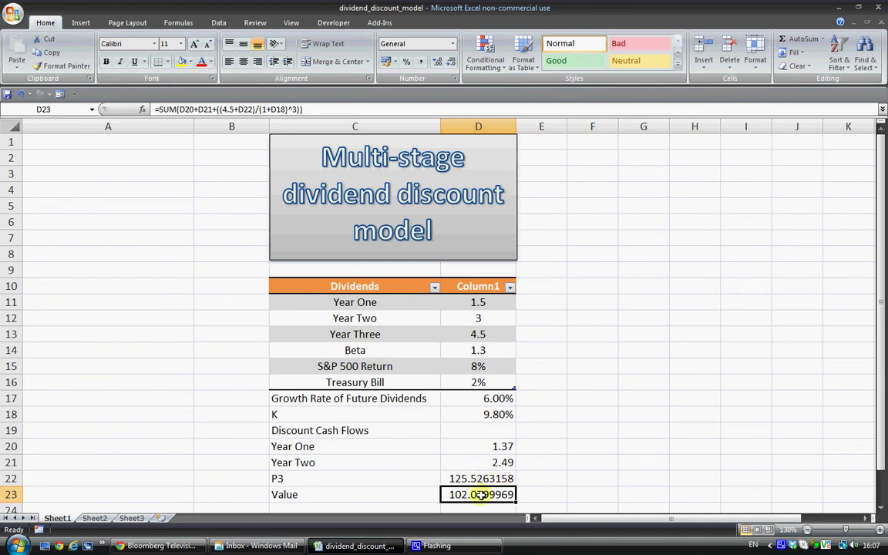
{"action": "double_click", "coordinate": [481, 495]}
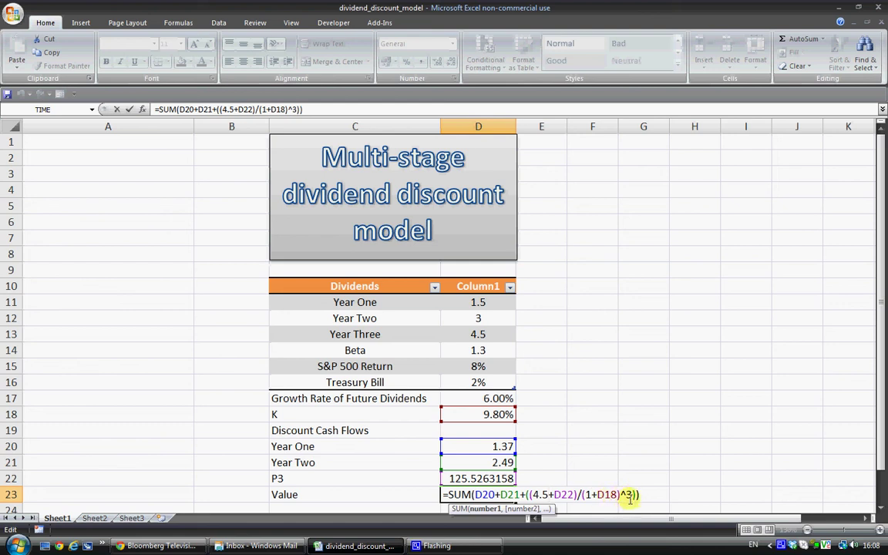
{"action": "key", "text": "ctrl+Return"}
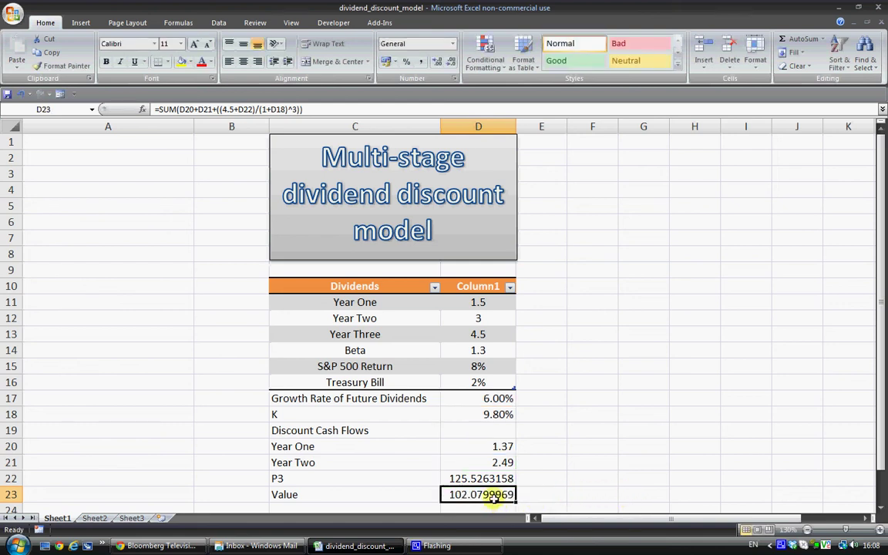